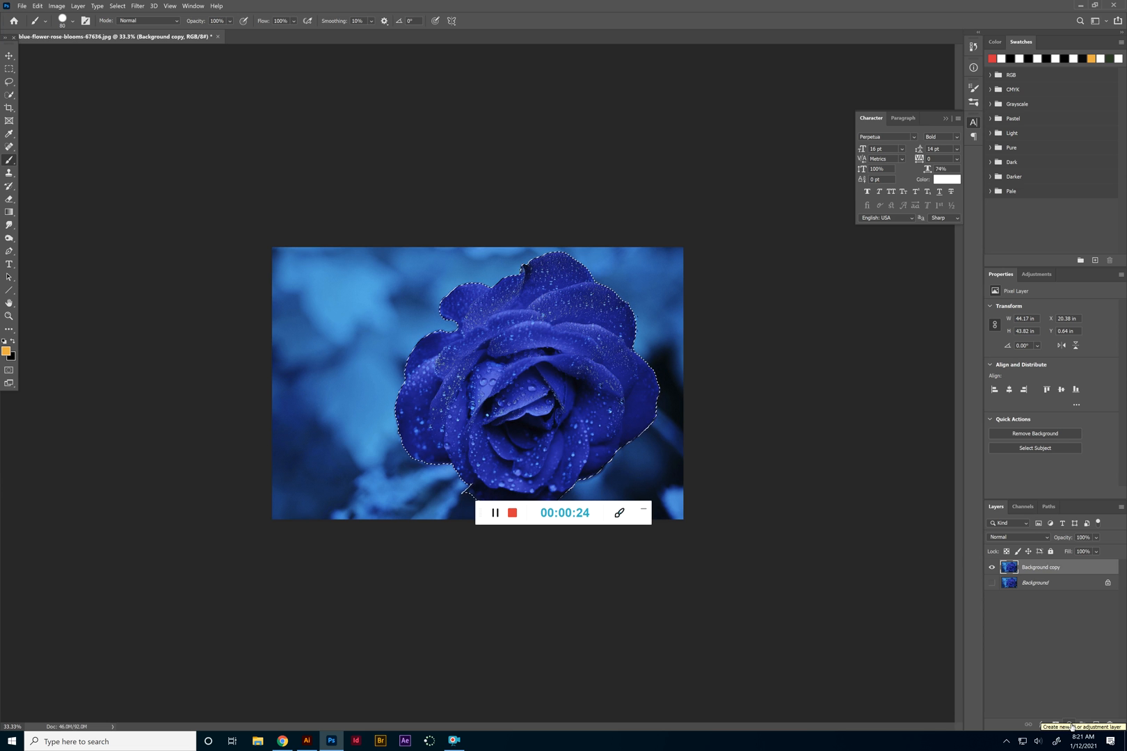
Add a Hue/Saturation adjustment layer to the selected rose with hue +41 and saturation -1, and hide that layer
{"action": "left_click", "coordinate": [1070, 726]}
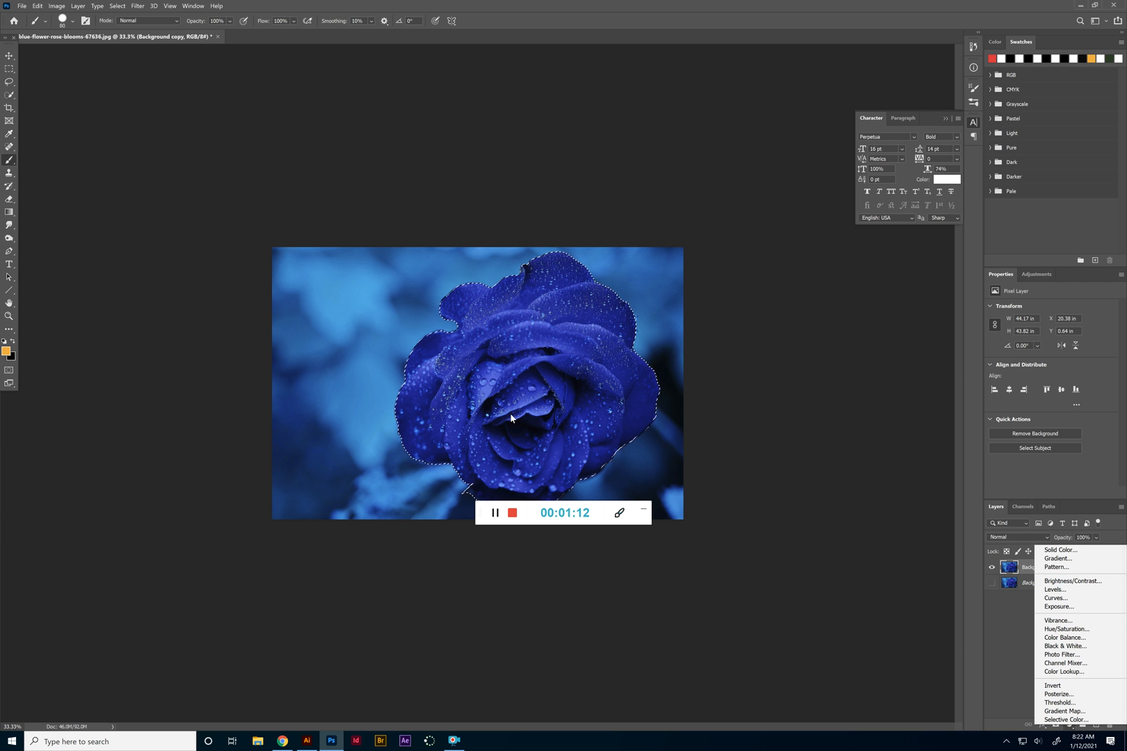
{"action": "left_click", "coordinate": [1051, 629]}
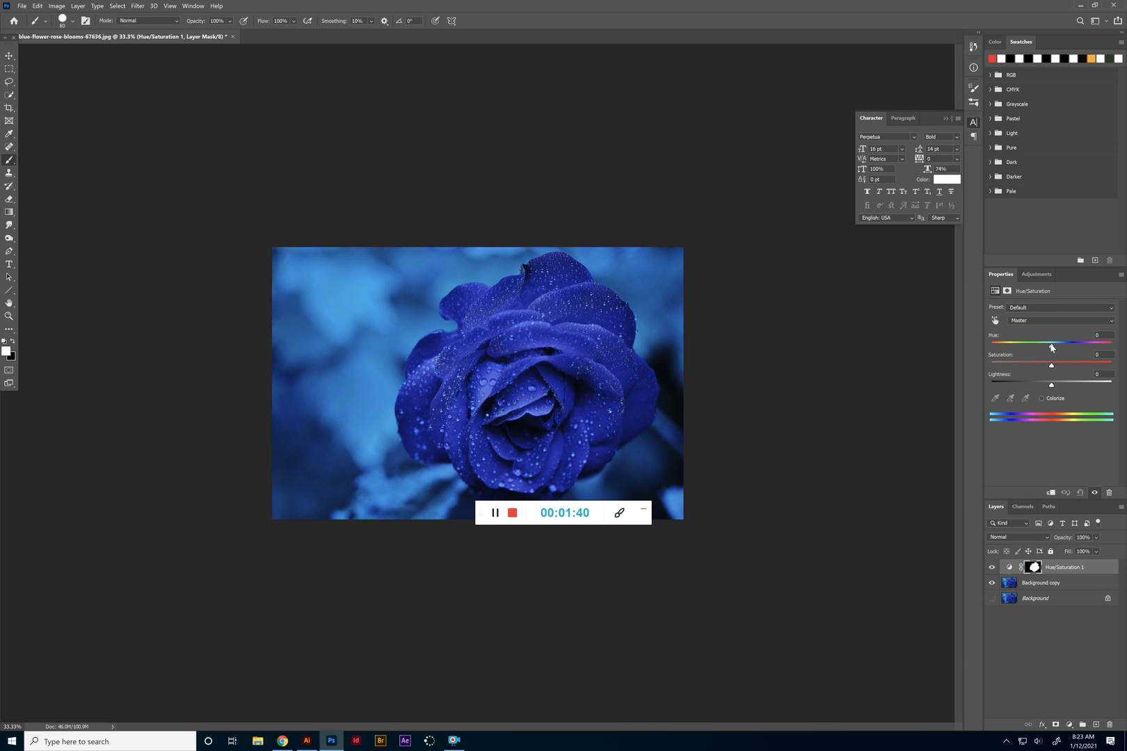
{"action": "left_click_drag", "start_coordinate": [1051, 347], "coordinate": [1004, 349]}
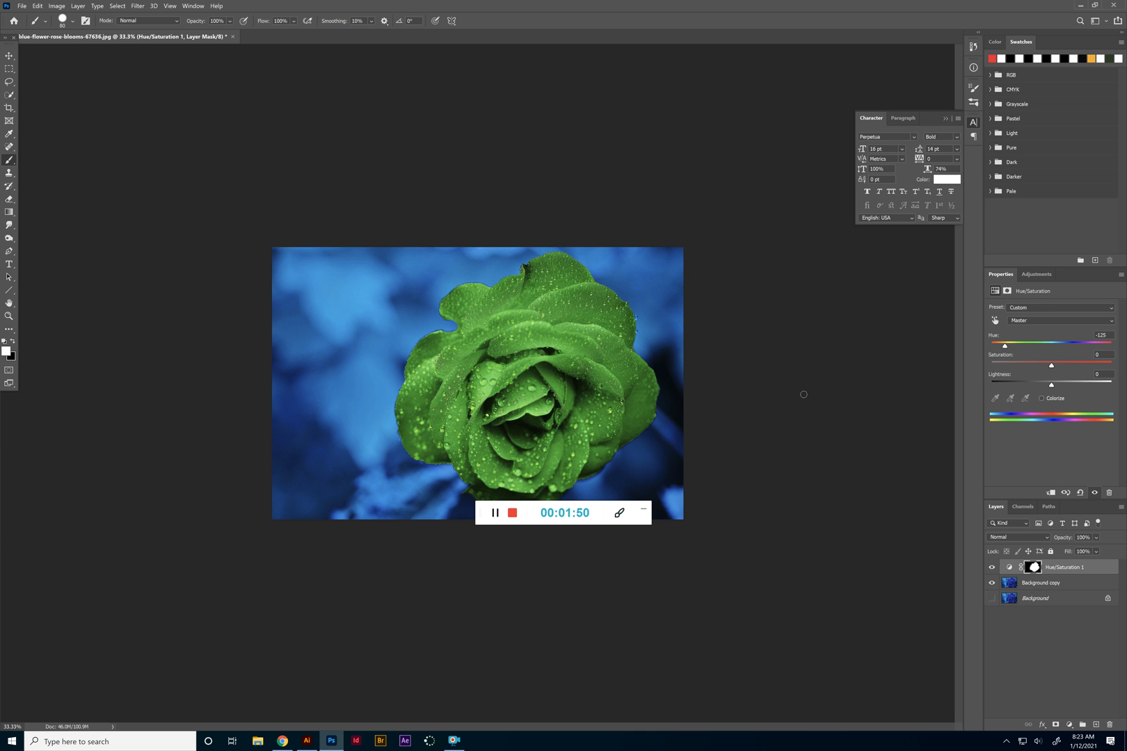
{"action": "left_click_drag", "start_coordinate": [1005, 346], "coordinate": [1076, 345]}
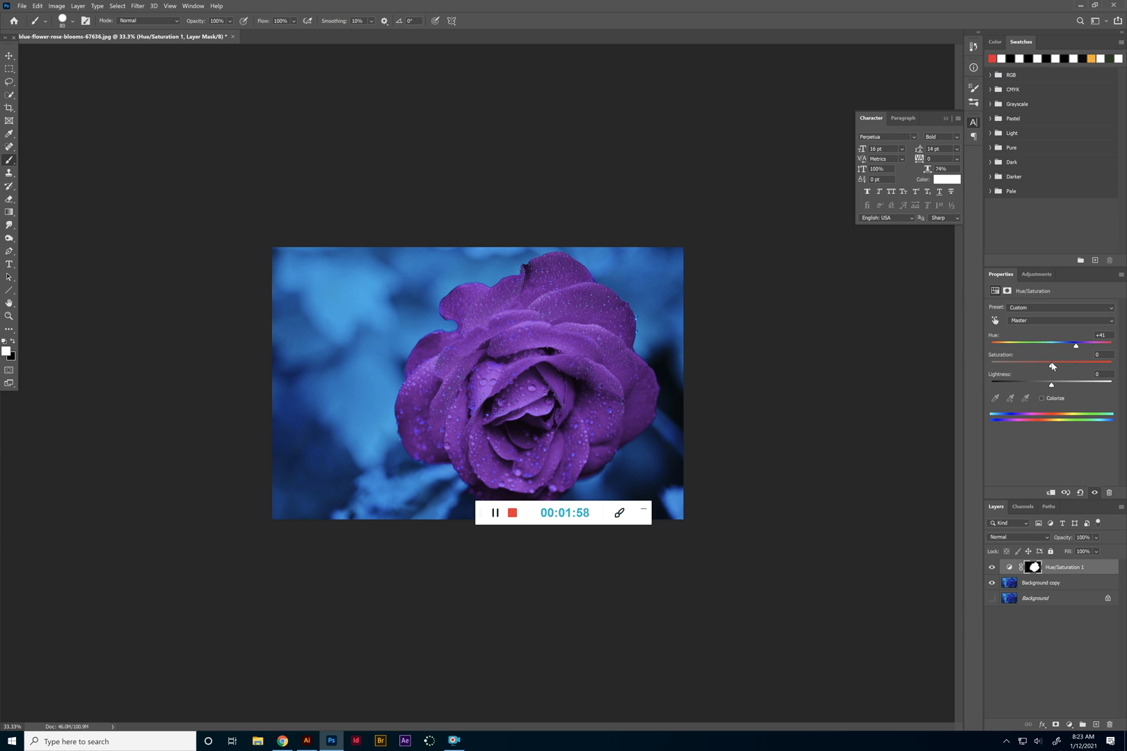
{"action": "mouse_move", "coordinate": [1052, 367]}
{"action": "left_mouse_down"}
{"action": "mouse_move", "coordinate": [1103, 372]}
{"action": "mouse_move", "coordinate": [984, 369]}
{"action": "mouse_move", "coordinate": [1053, 371]}
{"action": "left_mouse_up"}
{"action": "left_click", "coordinate": [992, 568]}
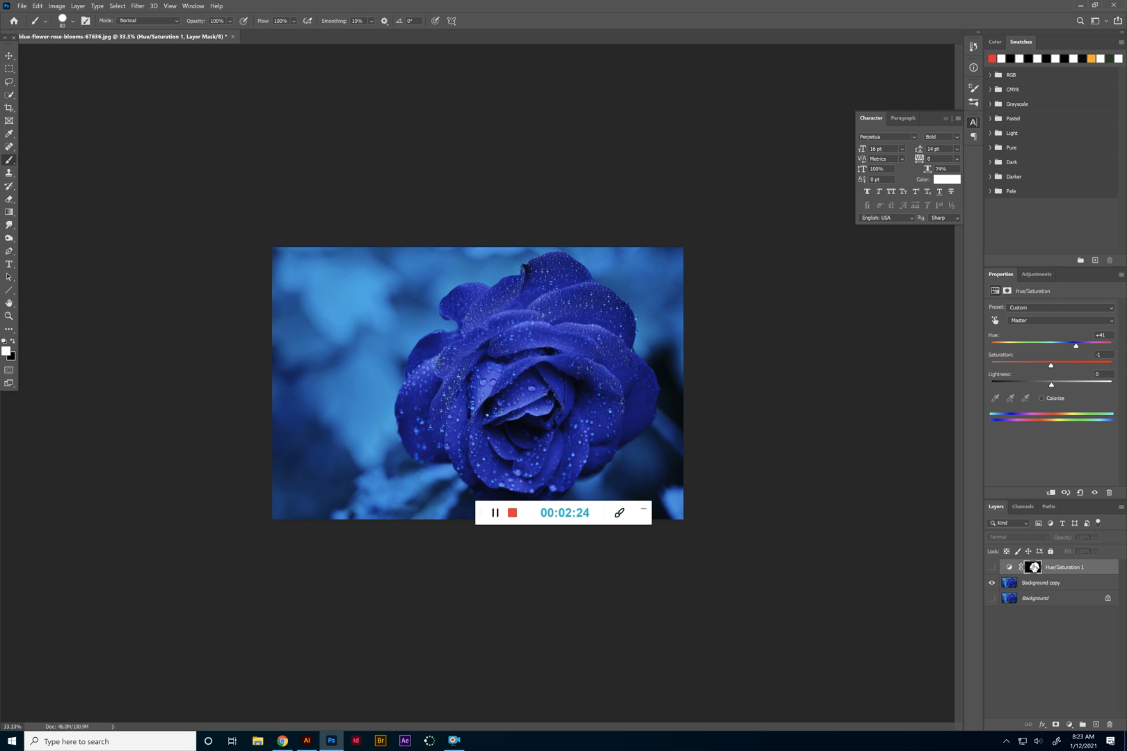
Load the rose mask as a selection, add a Levels adjustment with the white input level at 119, and hide it
{"action": "left_click", "coordinate": [1034, 567], "text": "ctrl"}
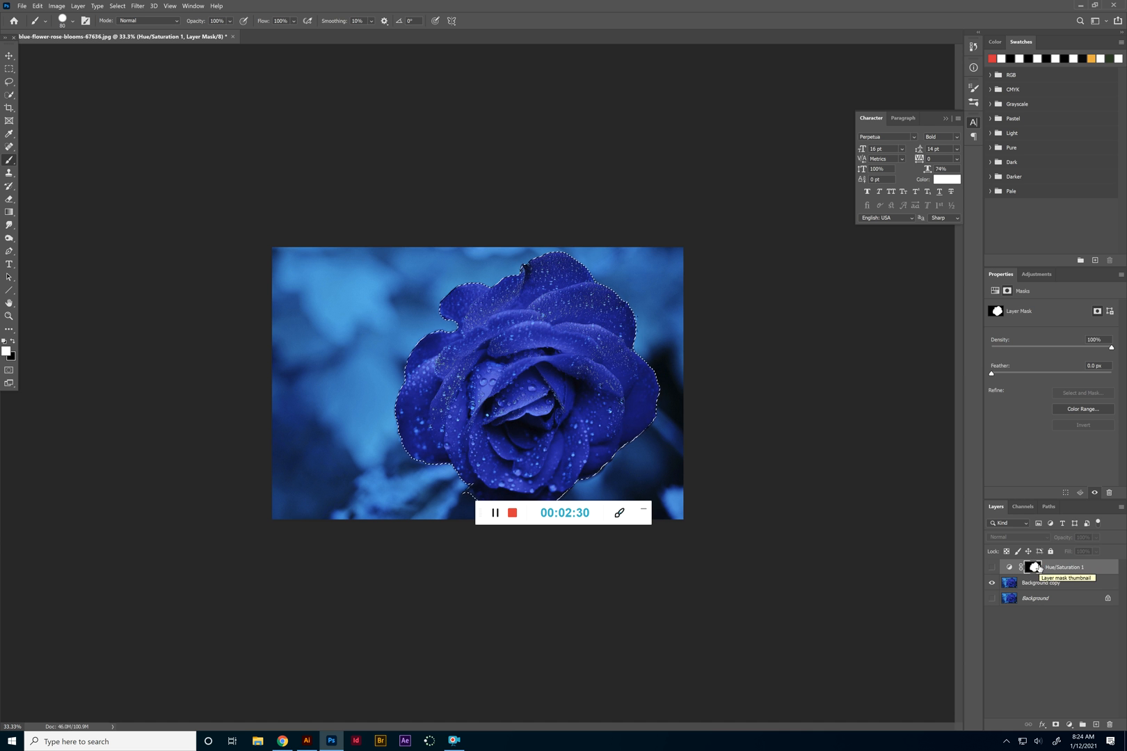
{"action": "left_click", "coordinate": [1070, 724]}
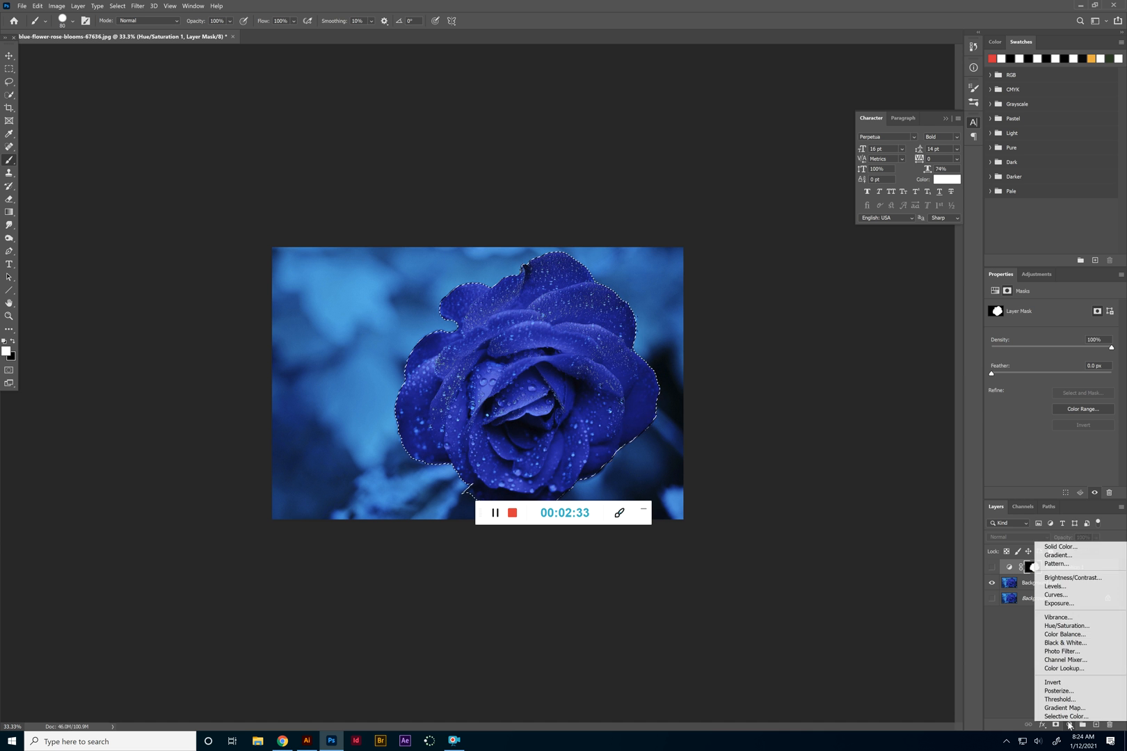
{"action": "left_click", "coordinate": [1068, 591]}
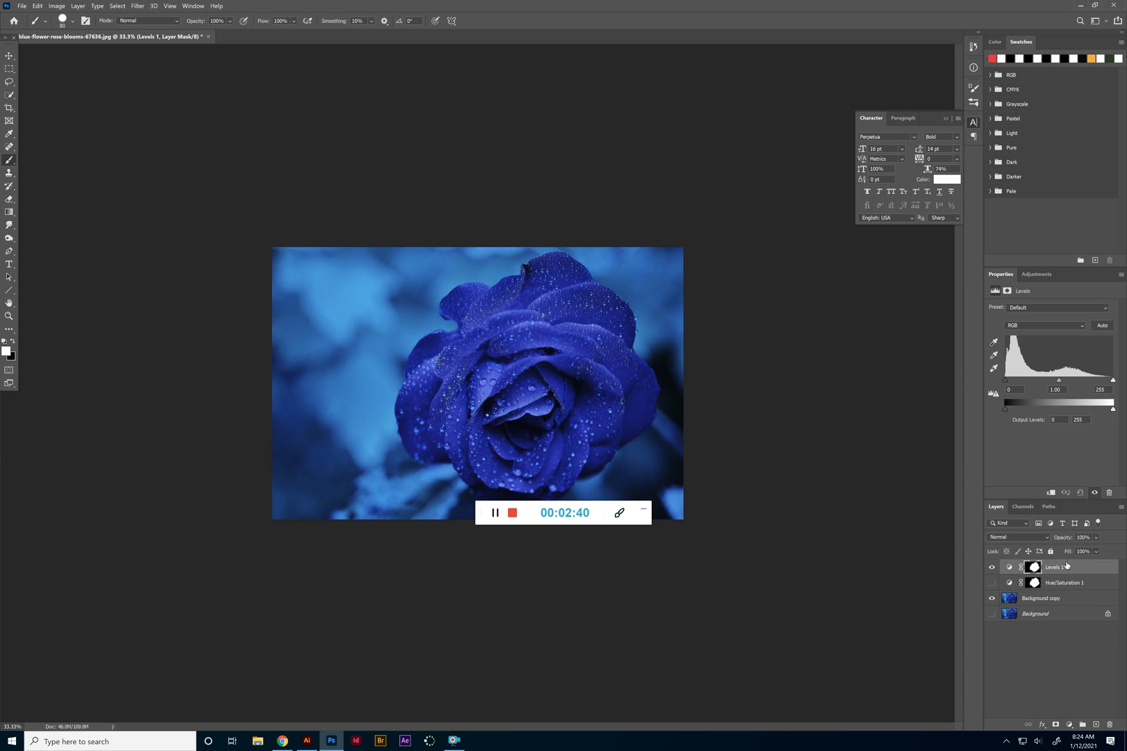
{"action": "mouse_move", "coordinate": [1060, 382]}
{"action": "left_mouse_down"}
{"action": "mouse_move", "coordinate": [1035, 382]}
{"action": "mouse_move", "coordinate": [1102, 381]}
{"action": "mouse_move", "coordinate": [1042, 382]}
{"action": "mouse_move", "coordinate": [1056, 380]}
{"action": "left_mouse_up"}
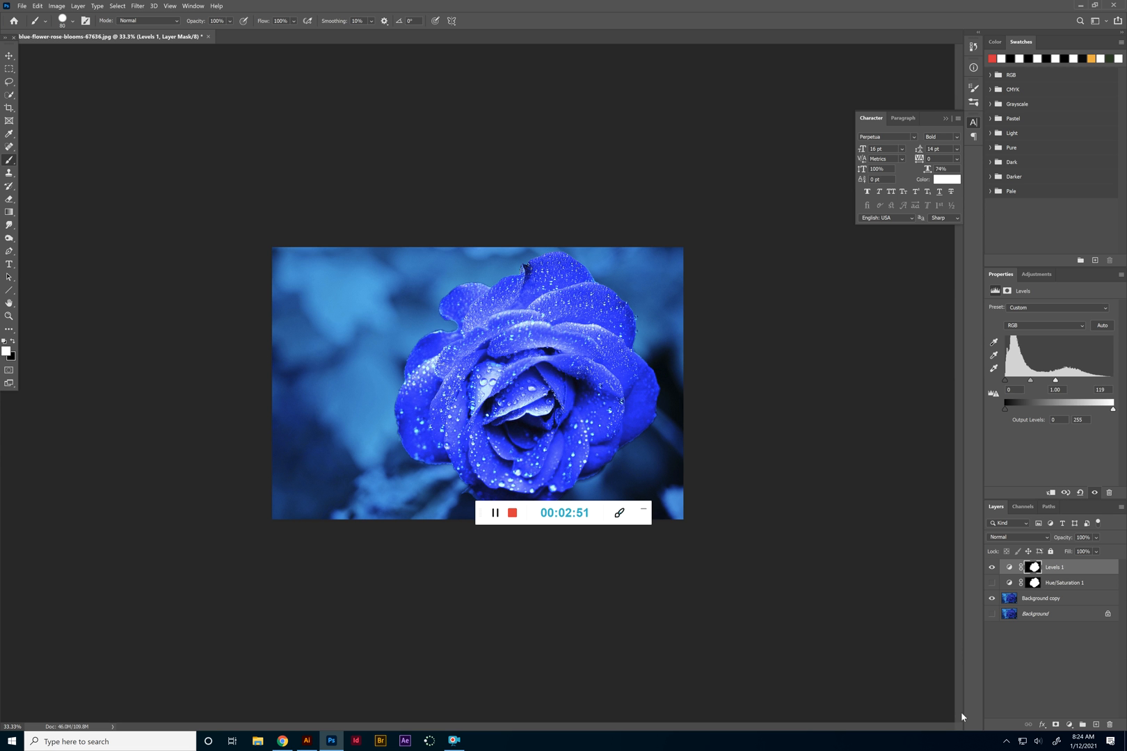
{"action": "left_click", "coordinate": [1015, 667]}
{"action": "left_click", "coordinate": [992, 567]}
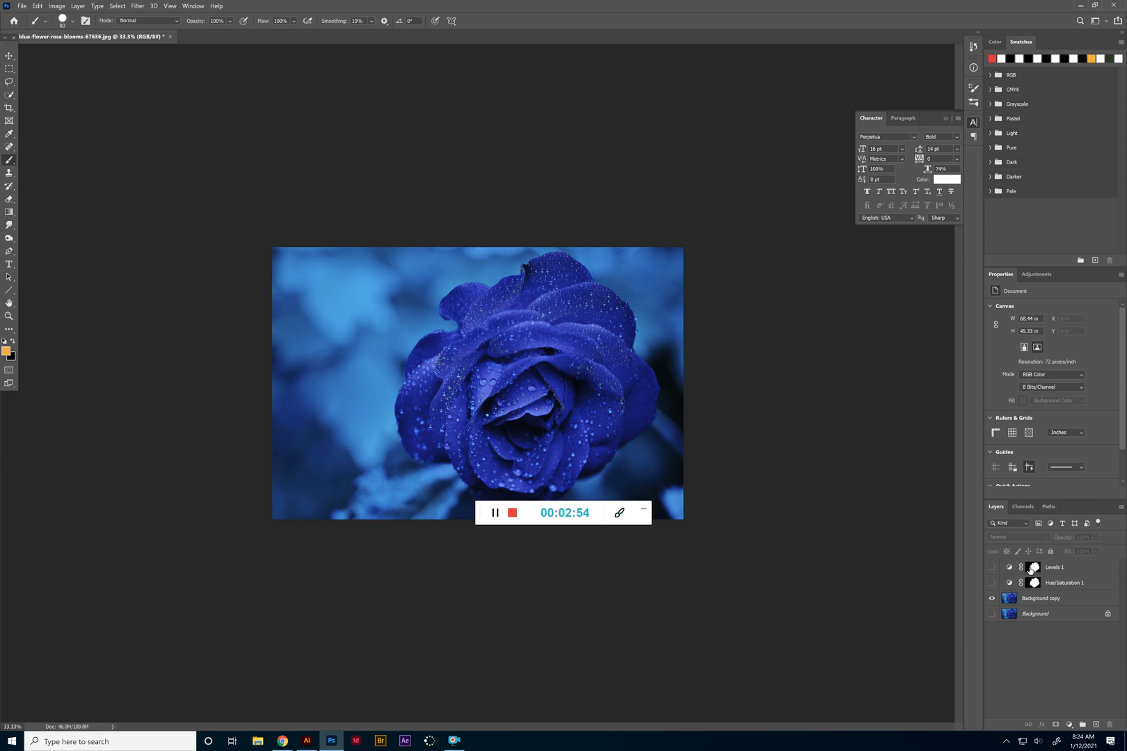
Add a Black & White adjustment layer over the whole photo and make black the foreground colour with its mask targeted
{"action": "left_click", "coordinate": [1068, 724]}
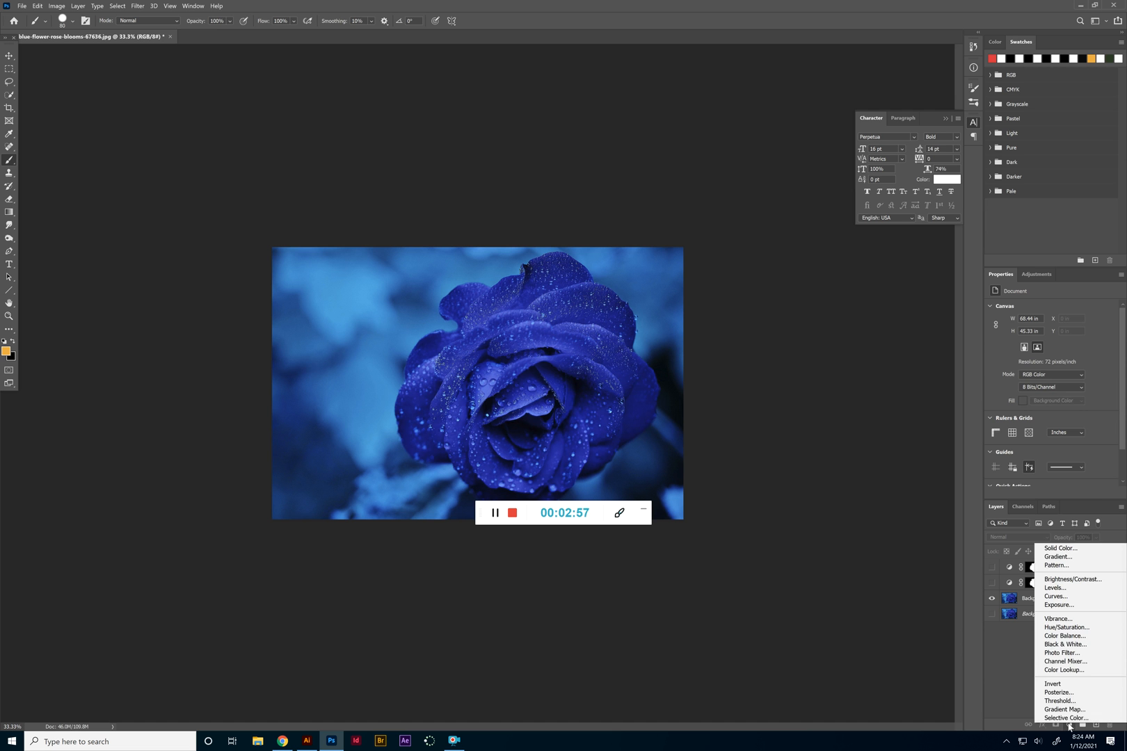
{"action": "left_click", "coordinate": [1078, 646]}
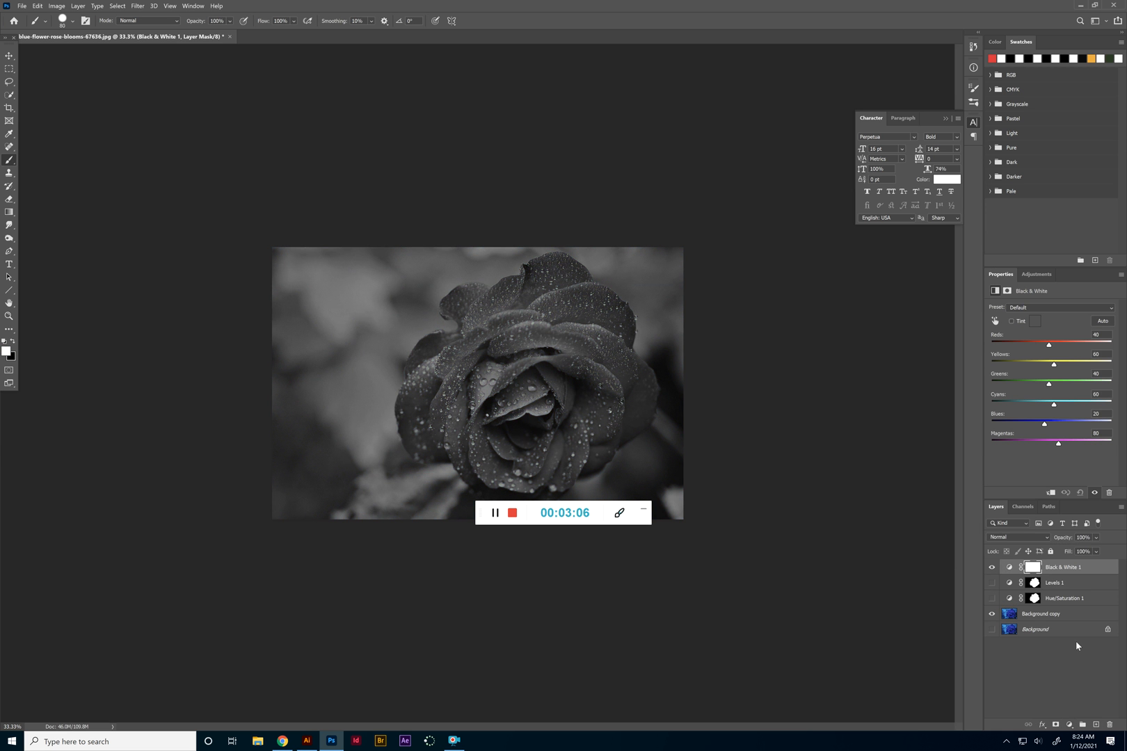
{"action": "left_click", "coordinate": [1035, 567]}
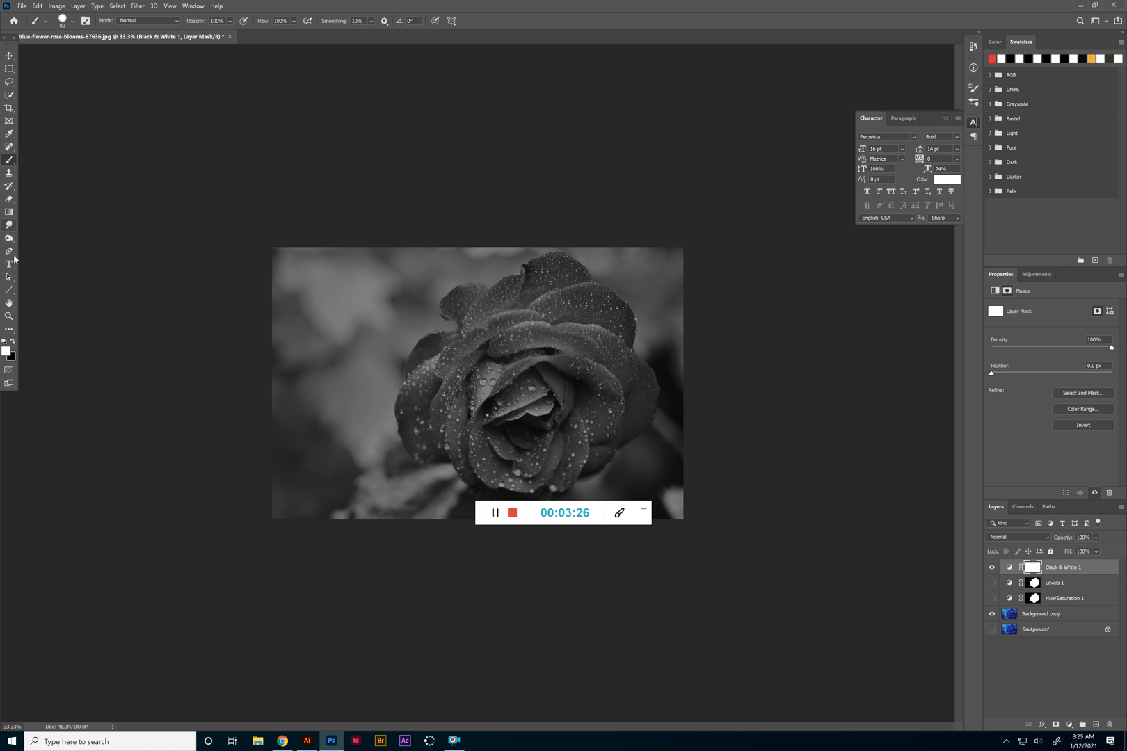
{"action": "left_click", "coordinate": [13, 341]}
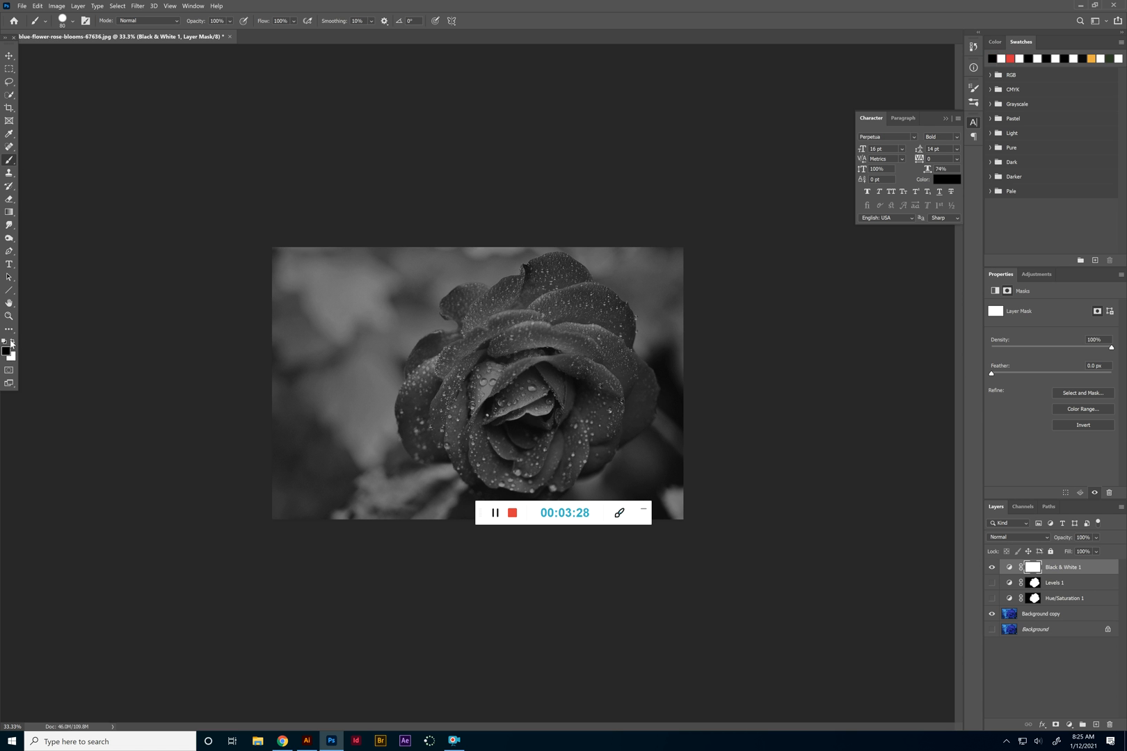
Paint black on the Black & White layer's mask over the photo's left strip with a soft brush of size 322
{"action": "left_click", "coordinate": [72, 21]}
{"action": "left_click_drag", "start_coordinate": [84, 56], "coordinate": [90, 56]}
{"action": "mouse_move", "coordinate": [103, 78]}
{"action": "left_mouse_down"}
{"action": "mouse_move", "coordinate": [63, 79]}
{"action": "mouse_move", "coordinate": [107, 53]}
{"action": "left_mouse_up"}
{"action": "mouse_move", "coordinate": [374, 255]}
{"action": "left_mouse_down"}
{"action": "mouse_move", "coordinate": [361, 508]}
{"action": "mouse_move", "coordinate": [363, 217]}
{"action": "mouse_move", "coordinate": [339, 512]}
{"action": "mouse_move", "coordinate": [324, 201]}
{"action": "mouse_move", "coordinate": [299, 568]}
{"action": "left_mouse_up"}
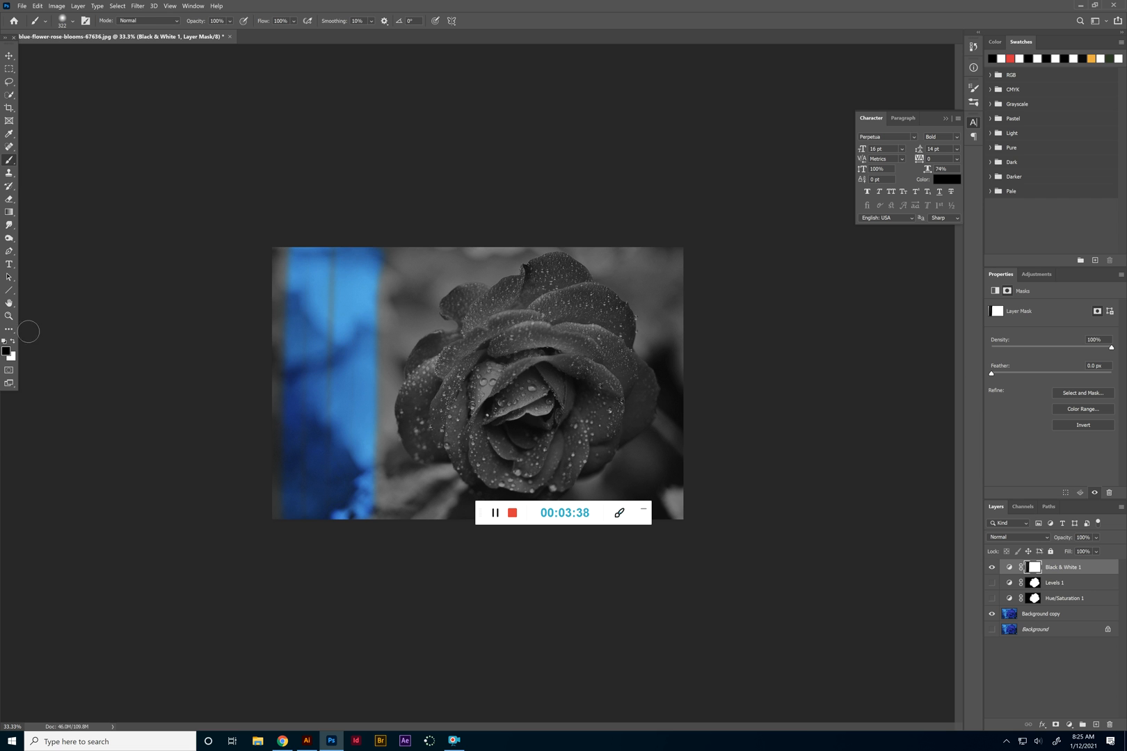
Fill the Black & White layer's mask with a linear black-to-white gradient running horizontally from left to right, and hide the layer
{"action": "left_click", "coordinate": [12, 213]}
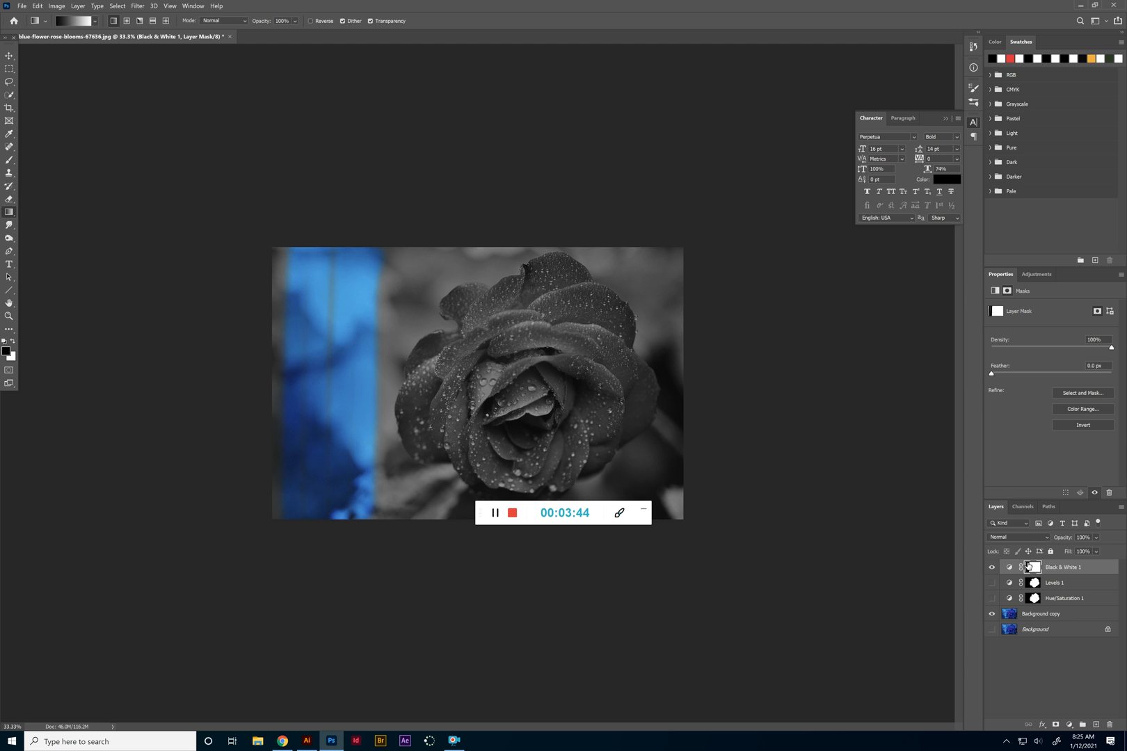
{"action": "left_click_drag", "start_coordinate": [312, 471], "coordinate": [628, 341]}
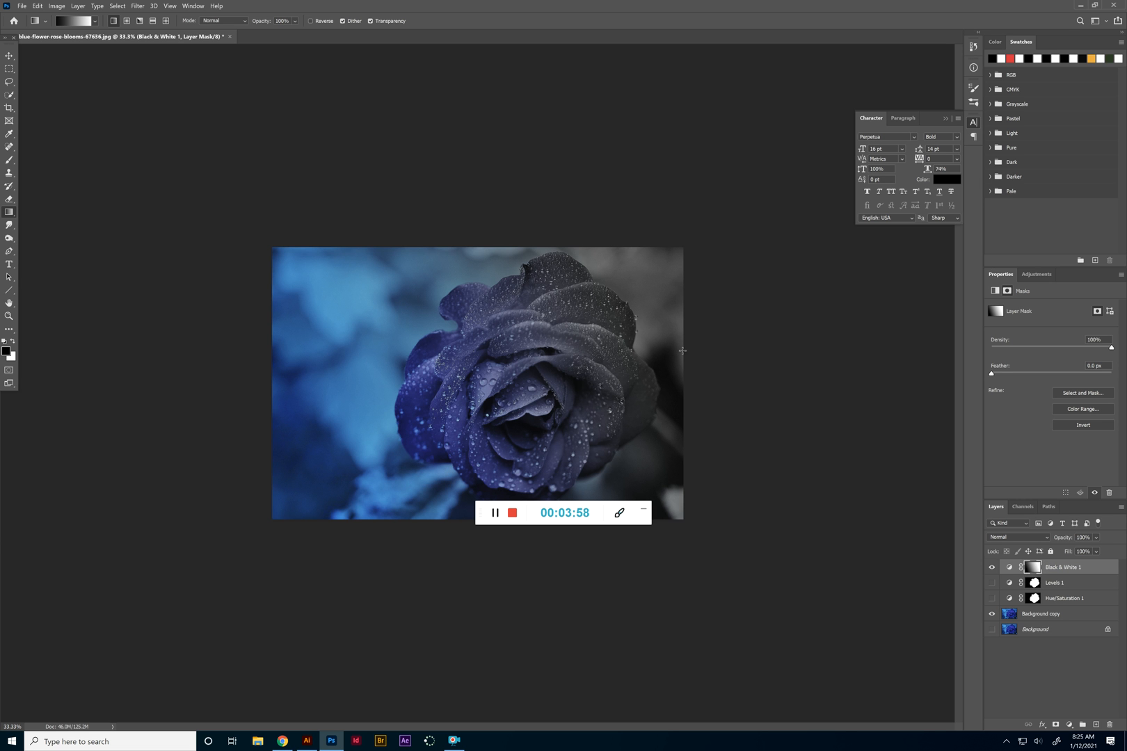
{"action": "left_click_drag", "start_coordinate": [628, 280], "coordinate": [387, 479]}
{"action": "left_click_drag", "start_coordinate": [481, 257], "coordinate": [478, 494]}
{"action": "left_click_drag", "start_coordinate": [292, 388], "coordinate": [629, 387]}
{"action": "left_click", "coordinate": [991, 568]}
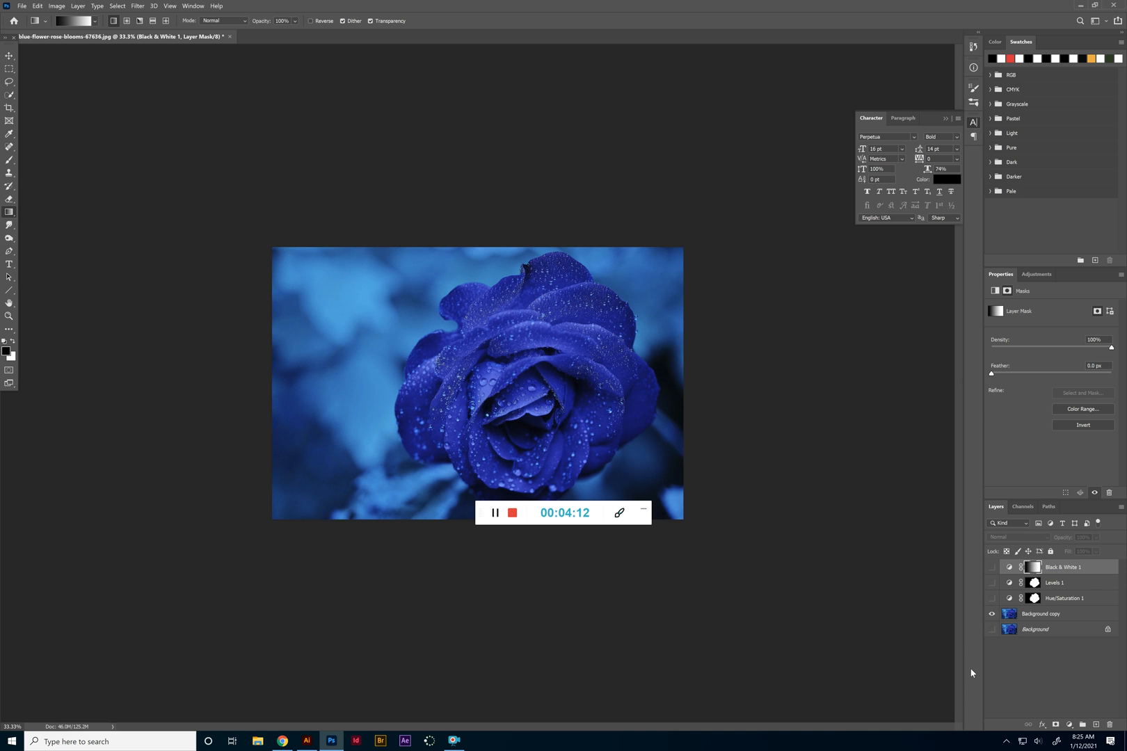
Select everything outside the rose by inverting its mask selection, add a Black & White adjustment layer there, and hide it
{"action": "left_click", "coordinate": [1033, 602], "text": "ctrl"}
{"action": "left_click", "coordinate": [117, 5]}
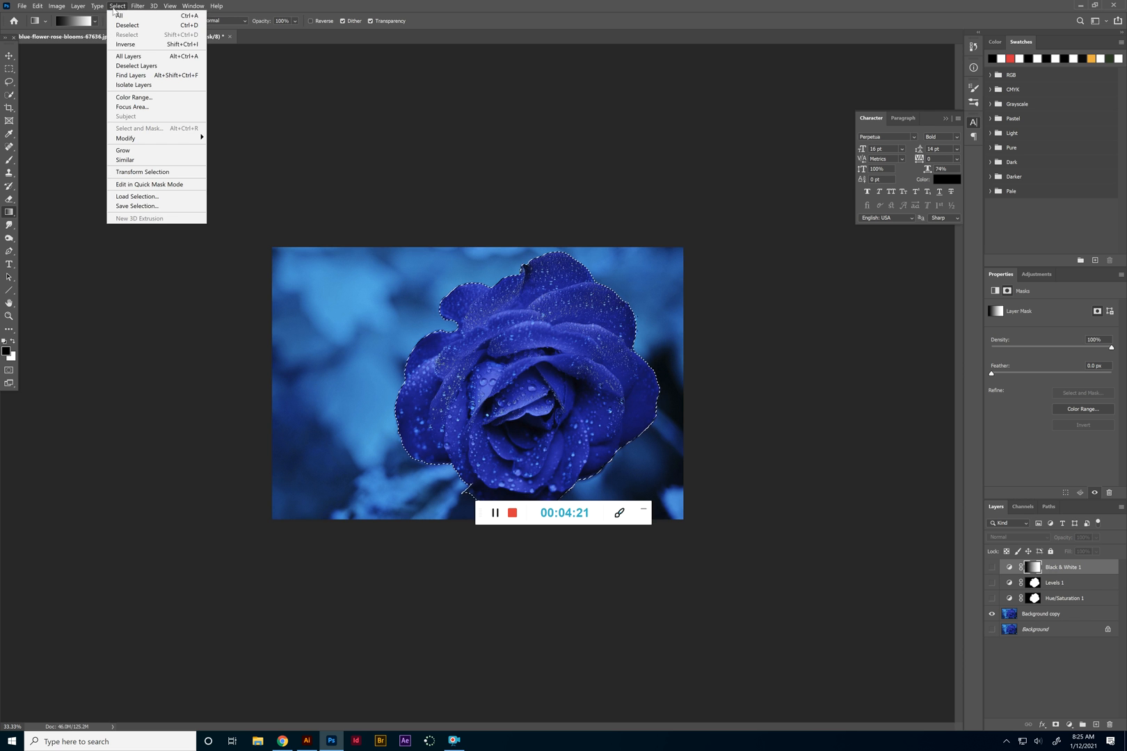
{"action": "left_click", "coordinate": [128, 44]}
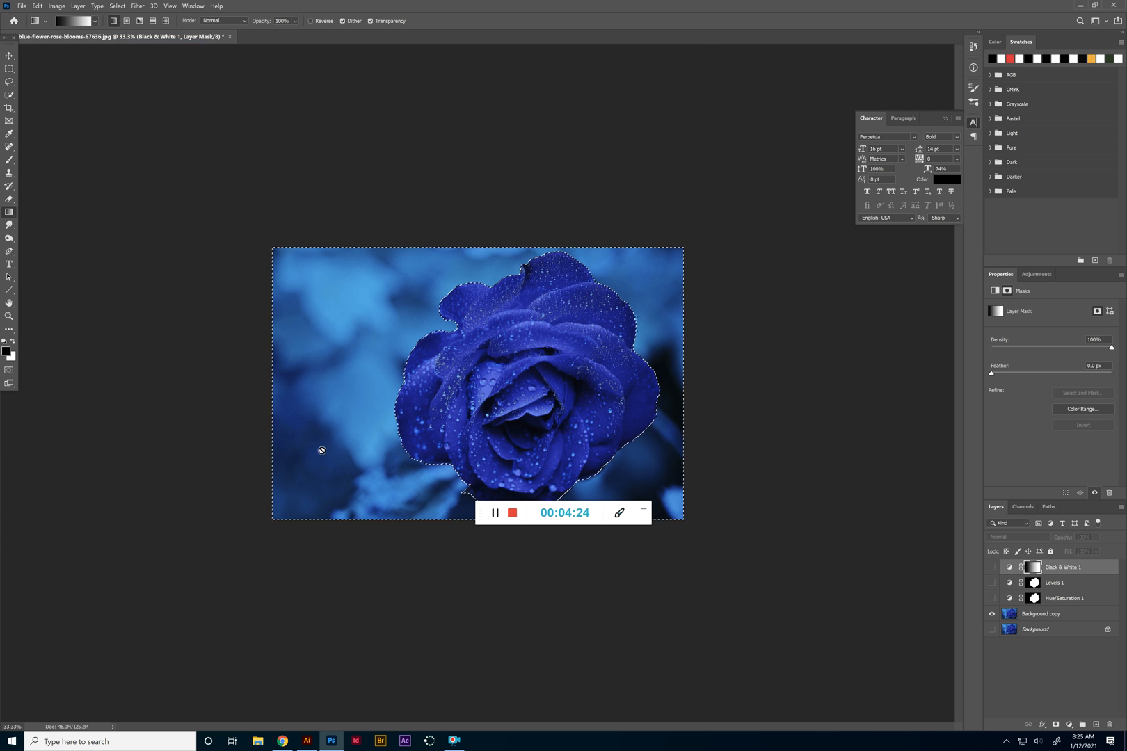
{"action": "left_click", "coordinate": [1069, 725]}
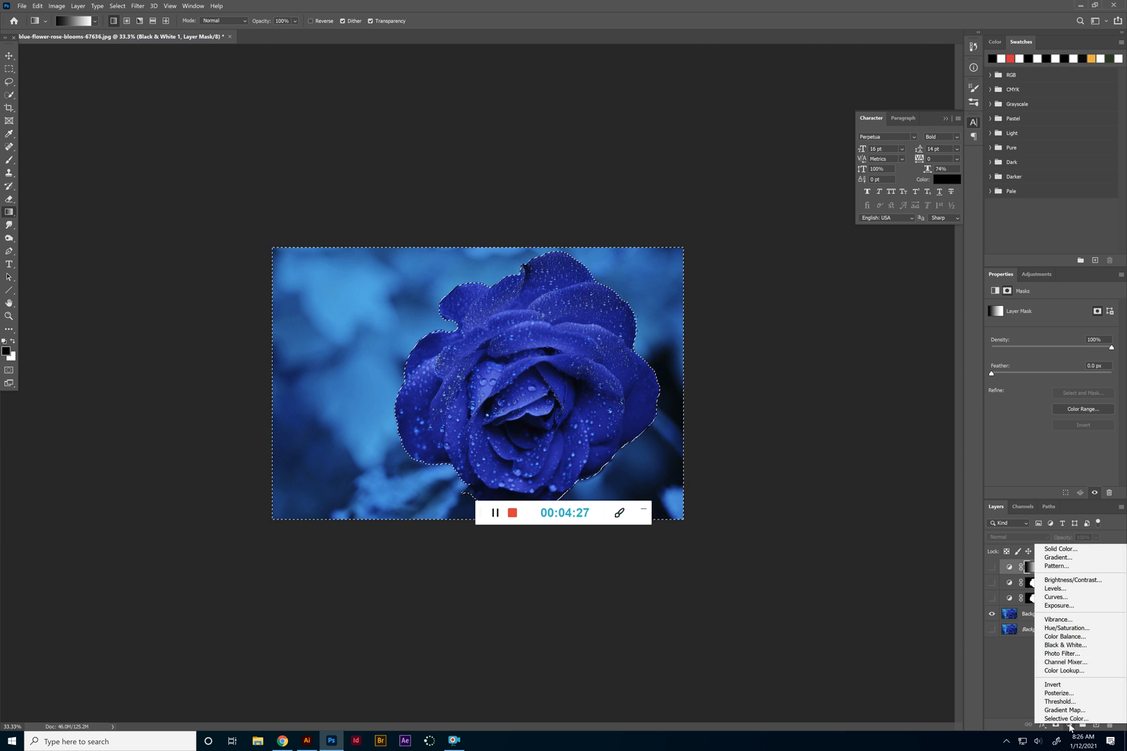
{"action": "left_click", "coordinate": [1077, 646]}
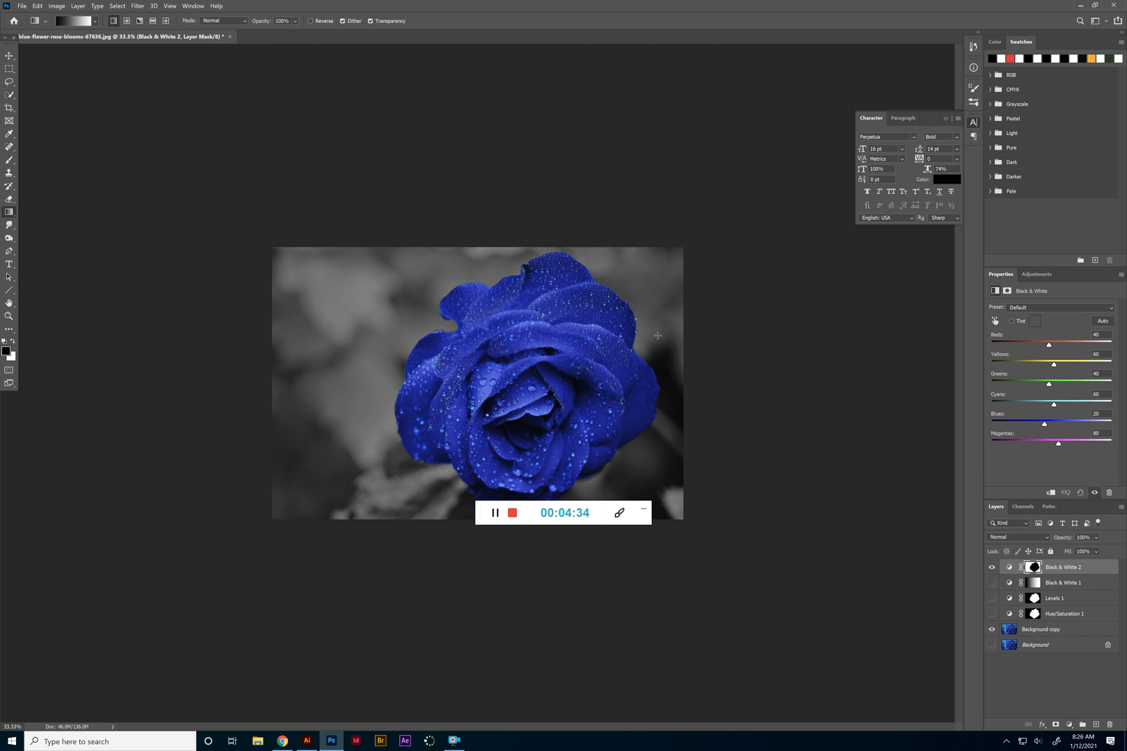
{"action": "left_click", "coordinate": [992, 567]}
Preview the Levels 1 and Black & White 1 adjustments by briefly showing each layer in turn
{"action": "left_click", "coordinate": [991, 598]}
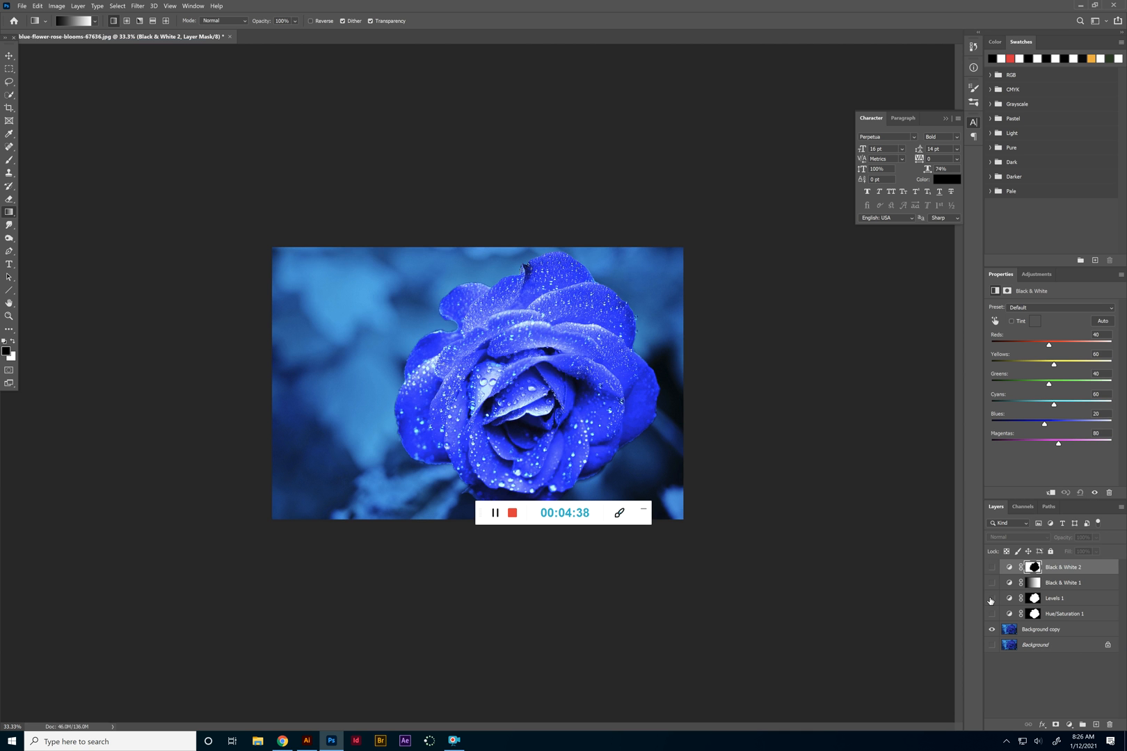
{"action": "left_click", "coordinate": [991, 598]}
{"action": "left_click", "coordinate": [991, 583]}
{"action": "left_click", "coordinate": [991, 583]}
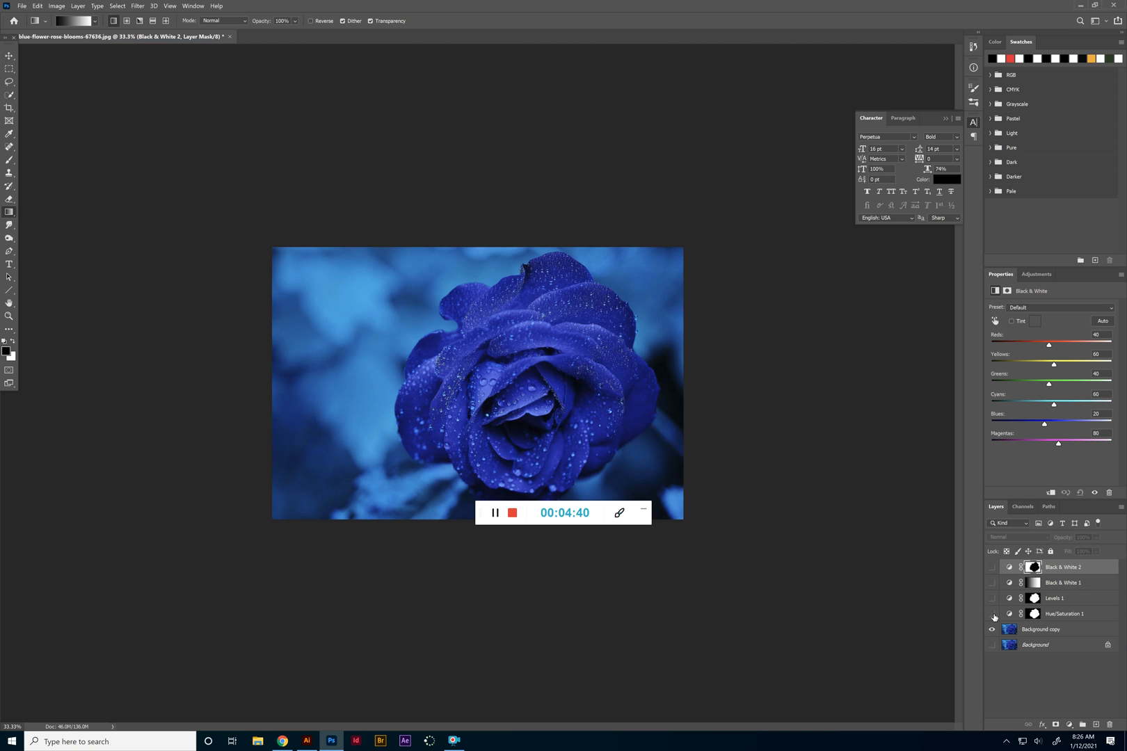
Show the Hue/Saturation 1 layer and change its hue to -108
{"action": "left_click", "coordinate": [992, 613]}
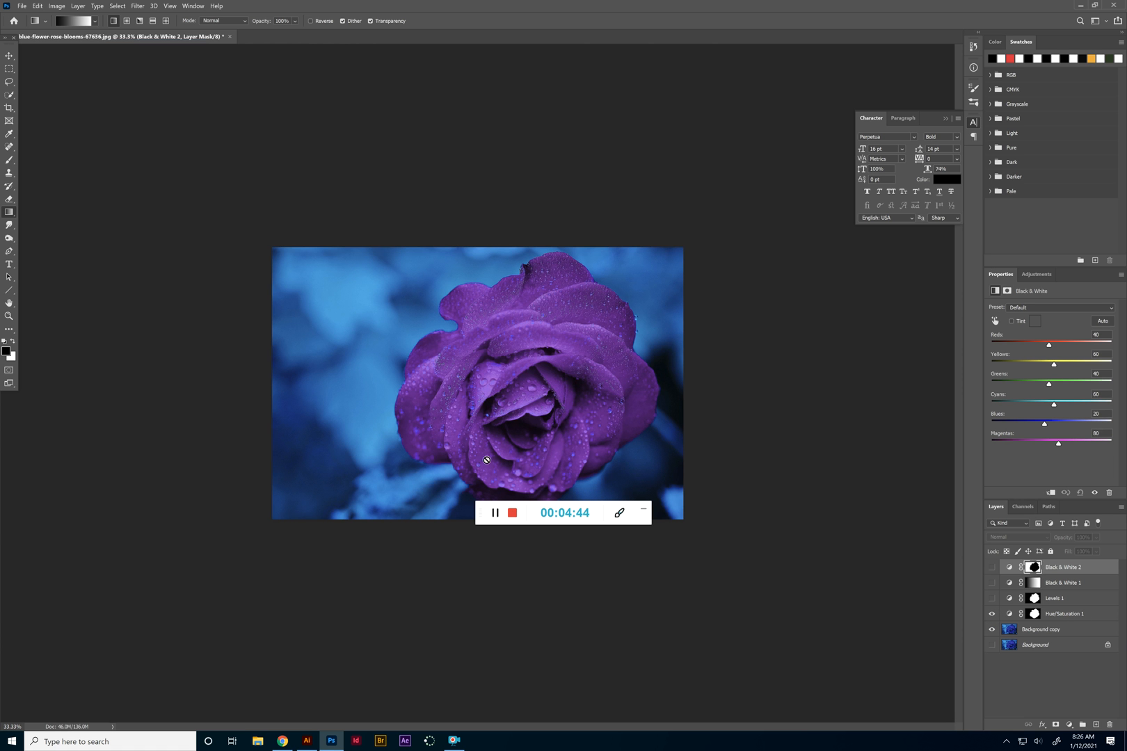
{"action": "left_click", "coordinate": [1009, 615]}
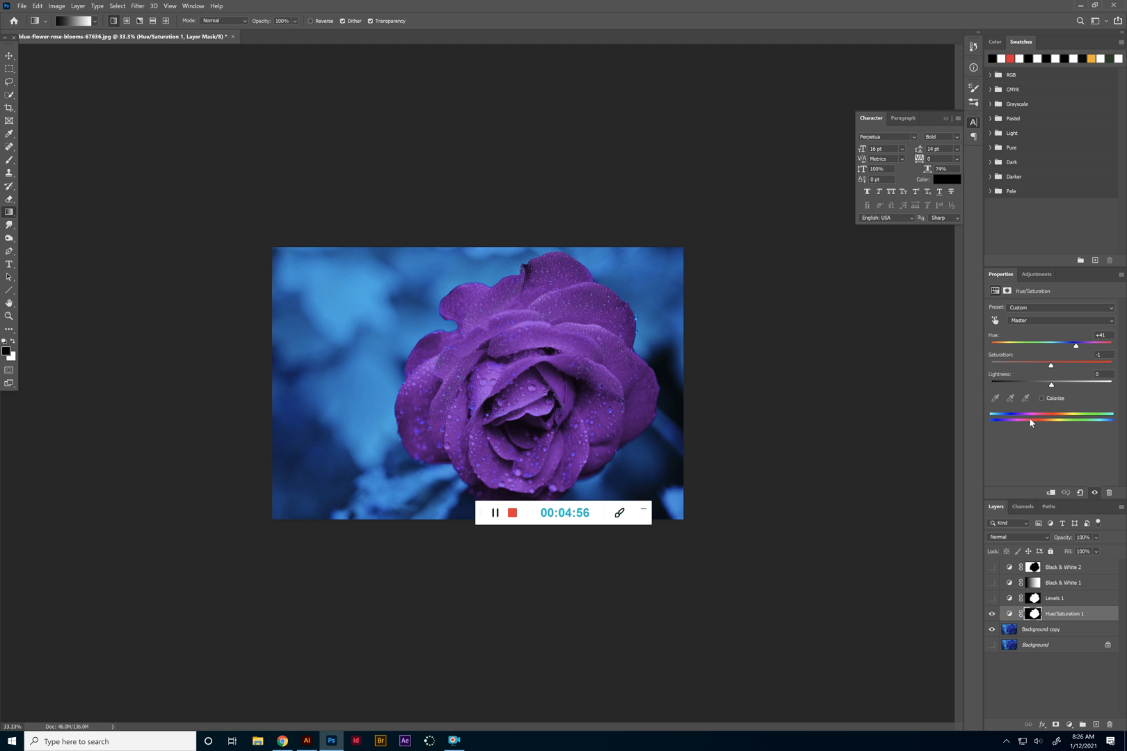
{"action": "left_click_drag", "start_coordinate": [1076, 346], "coordinate": [1013, 346]}
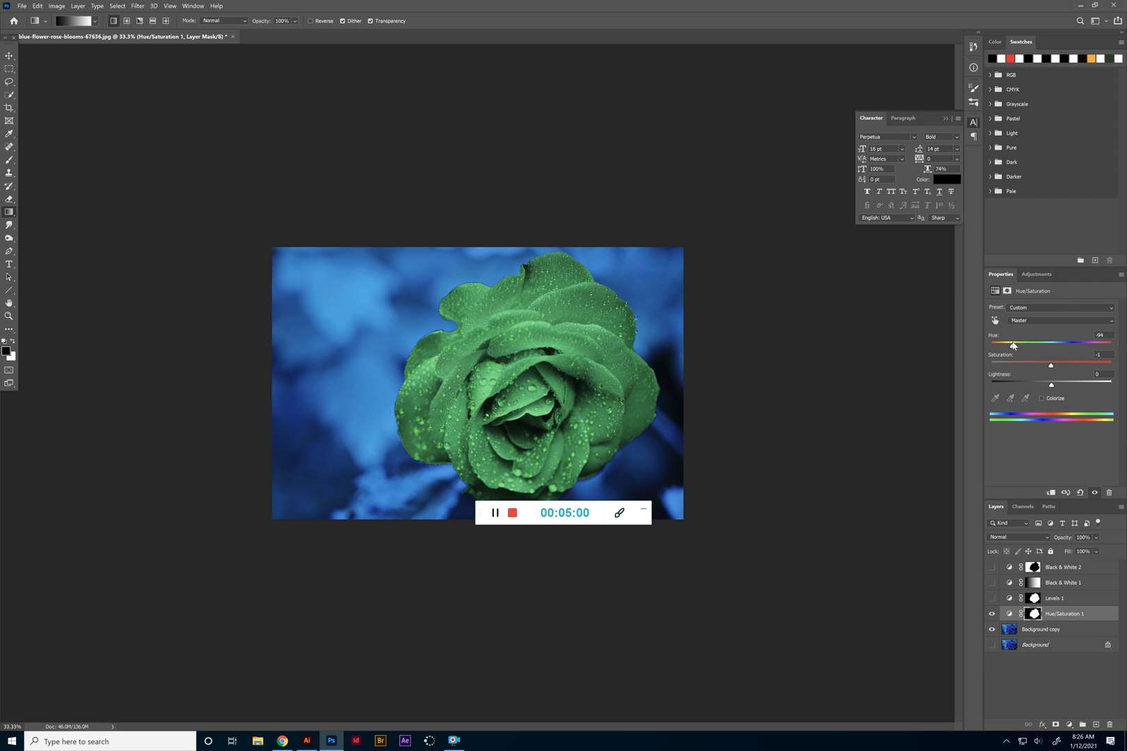
{"action": "left_click_drag", "start_coordinate": [1013, 346], "coordinate": [1009, 348]}
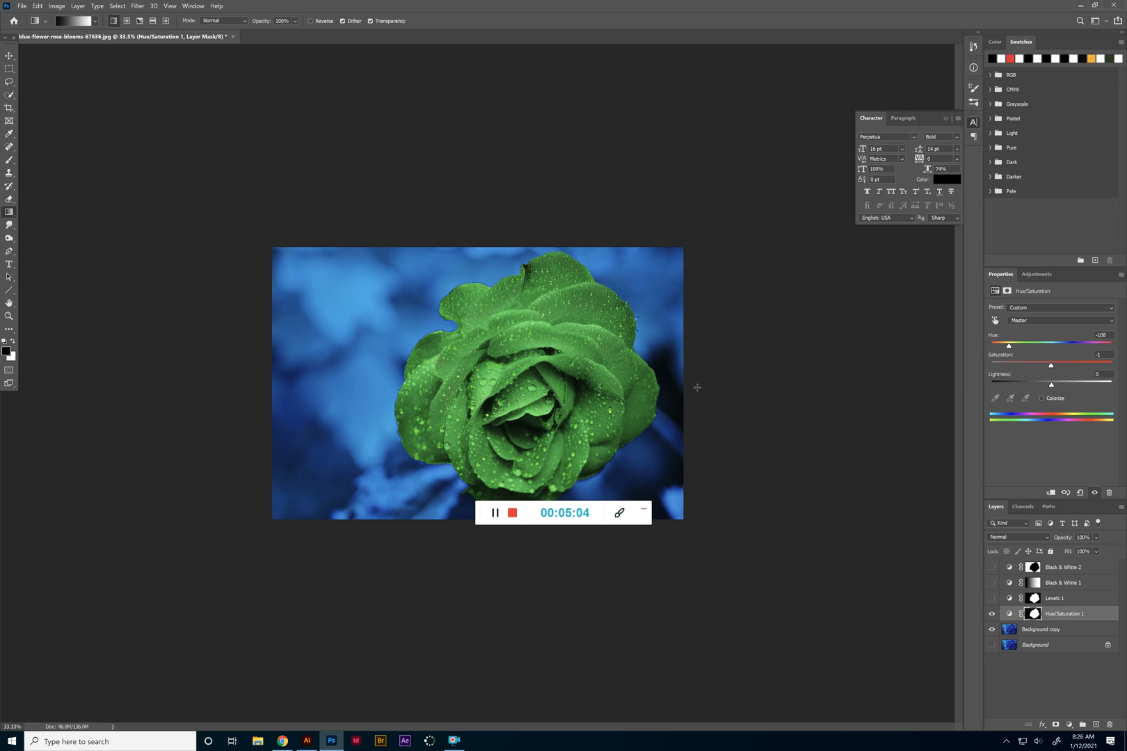